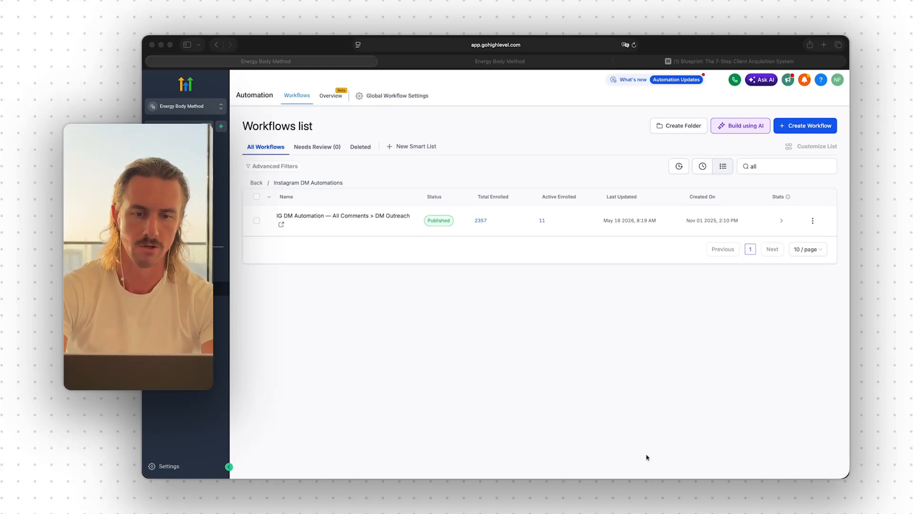
- Switch to the open All Comments > DM Outreach workflow and inspect the Instagram comment trigger's settings
{"action": "left_click", "coordinate": [586, 382]}
{"action": "key", "text": "ctrl+Tab"}
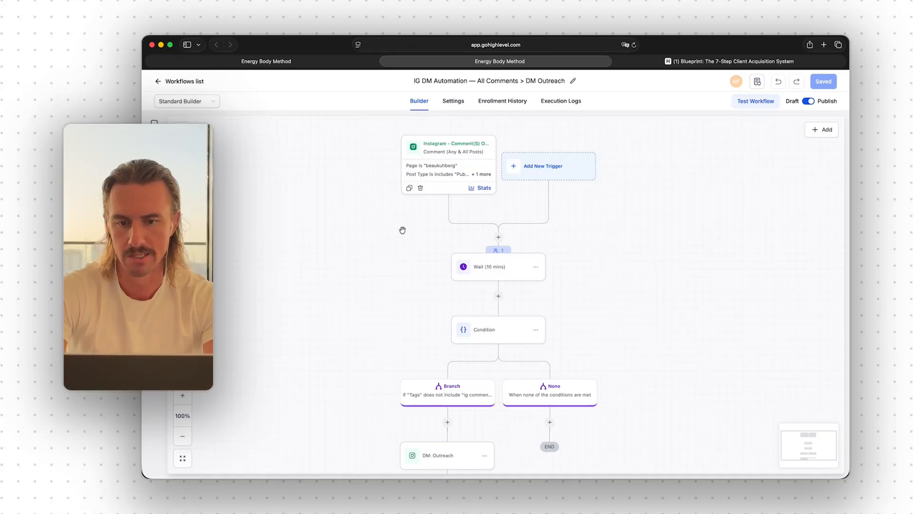
{"action": "left_click", "coordinate": [450, 167]}
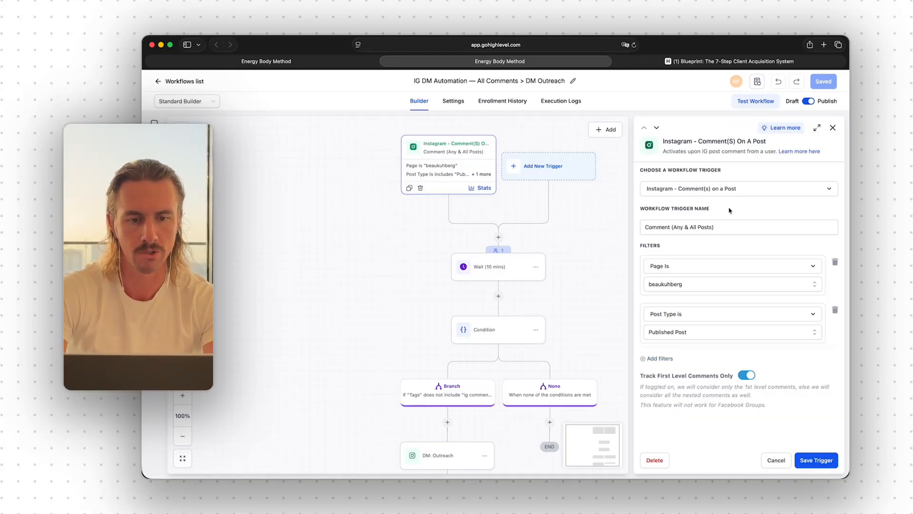
{"action": "scroll", "coordinate": [730, 211], "scroll_direction": "down", "scroll_amount": 1}
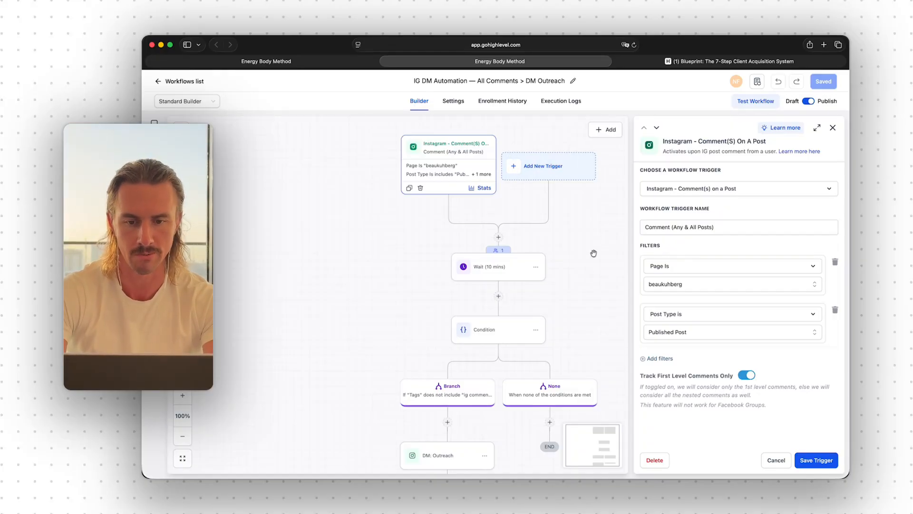
- Examine the settings of the Wait (10 mins) action and the Condition action beneath it
{"action": "scroll", "coordinate": [594, 253], "scroll_direction": "down", "scroll_amount": 2}
{"action": "scroll", "coordinate": [593, 254], "scroll_direction": "right", "scroll_amount": 2}
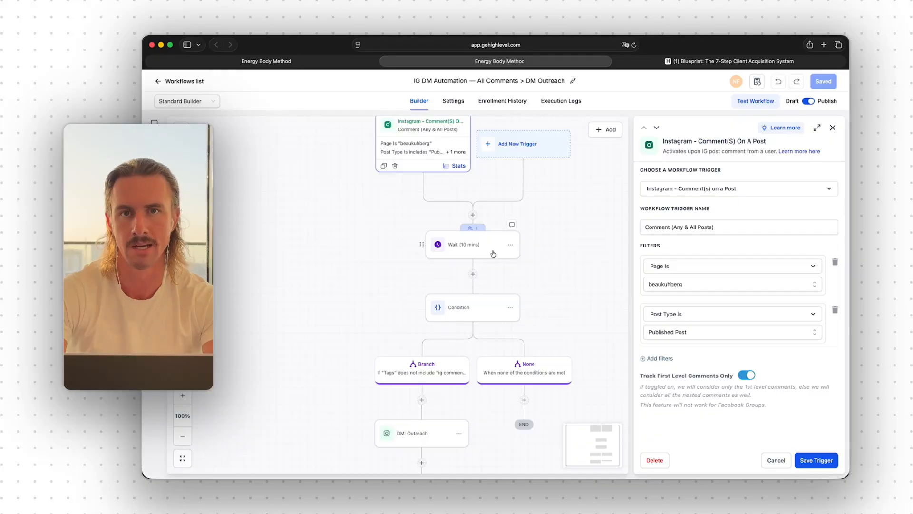
{"action": "left_click", "coordinate": [493, 253]}
{"action": "scroll", "coordinate": [561, 276], "scroll_direction": "down", "scroll_amount": 3}
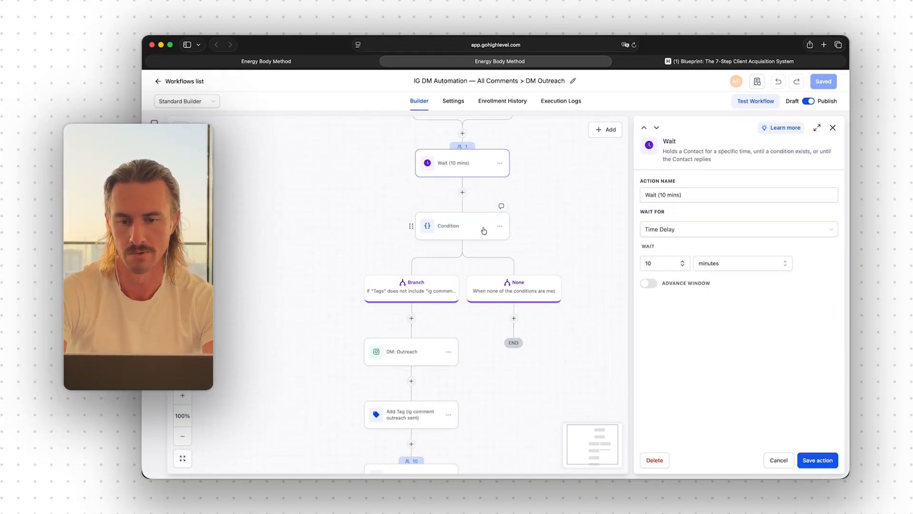
{"action": "left_click", "coordinate": [483, 231]}
- Review the DM: Outreach message and the Add Tag action that follows it
{"action": "scroll", "coordinate": [424, 358], "scroll_direction": "down", "scroll_amount": 1}
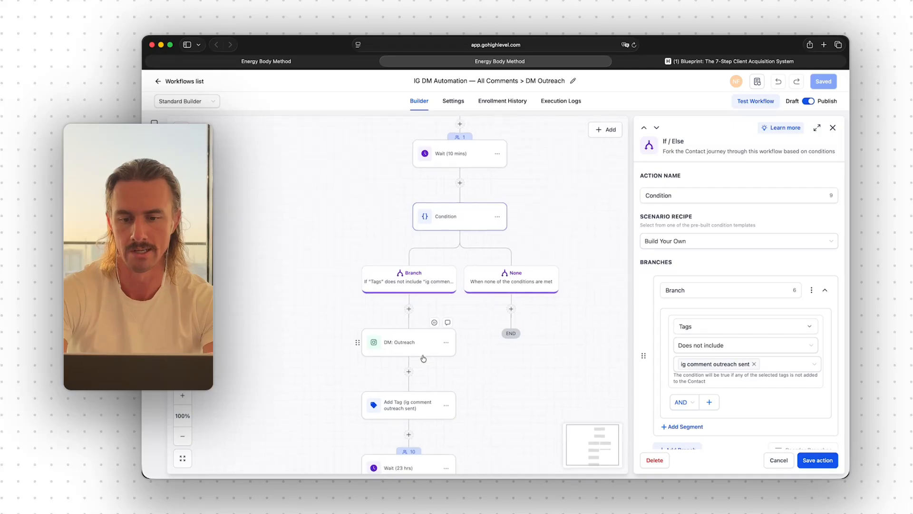
{"action": "scroll", "coordinate": [423, 358], "scroll_direction": "down", "scroll_amount": 1}
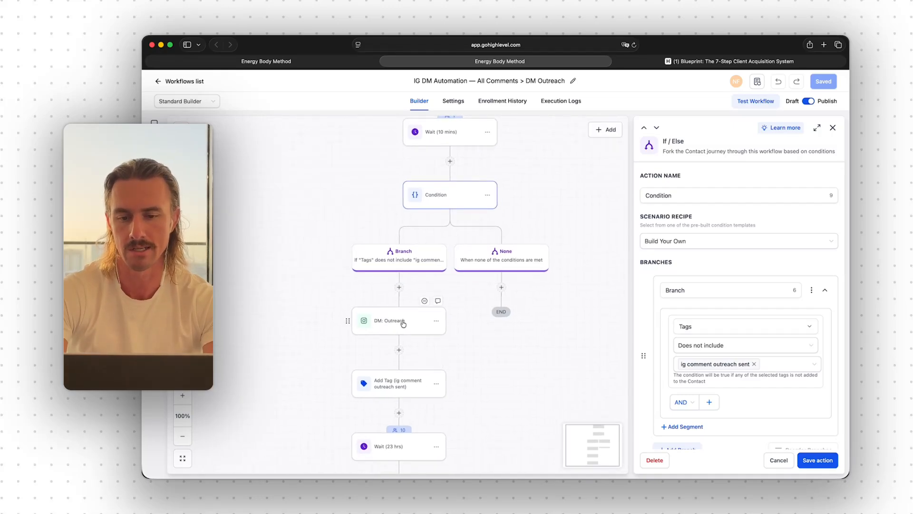
{"action": "left_click", "coordinate": [421, 324]}
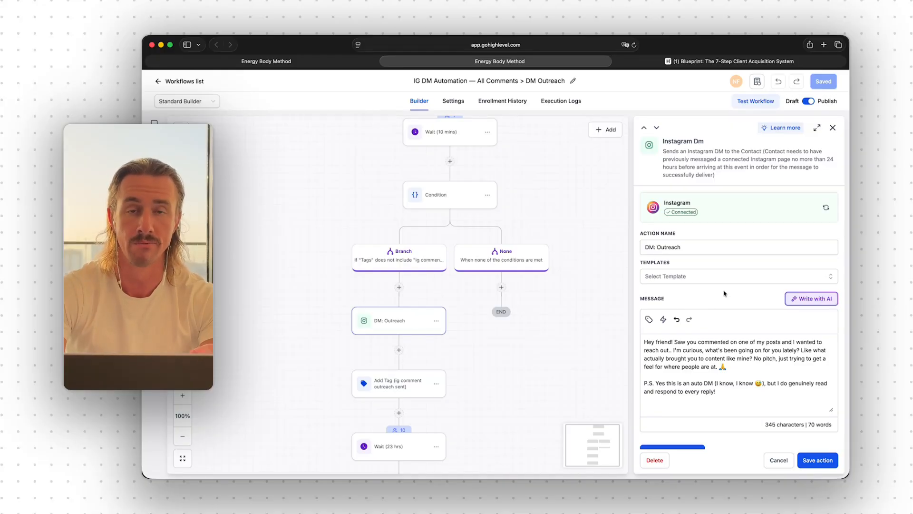
{"action": "left_click", "coordinate": [410, 380]}
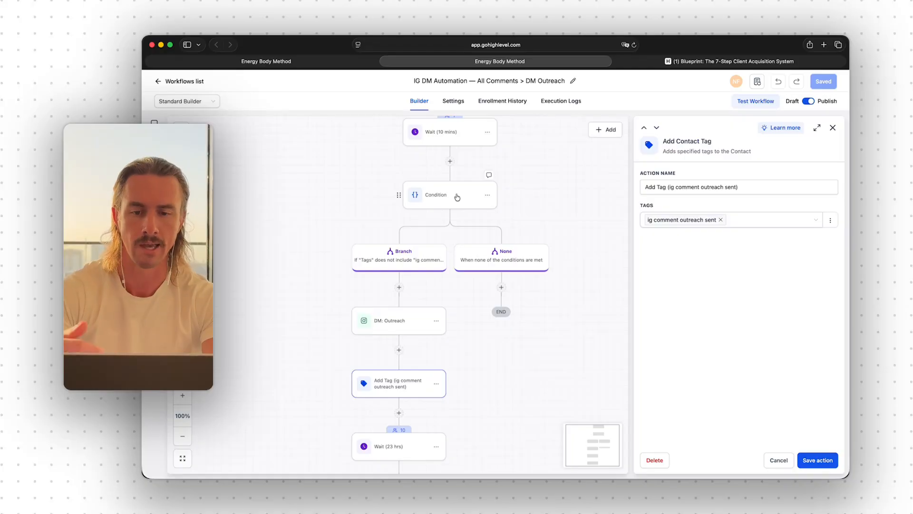
- Recheck the Condition action's tag rule and reopen the DM: Outreach message
{"action": "scroll", "coordinate": [458, 197], "scroll_direction": "up", "scroll_amount": 1}
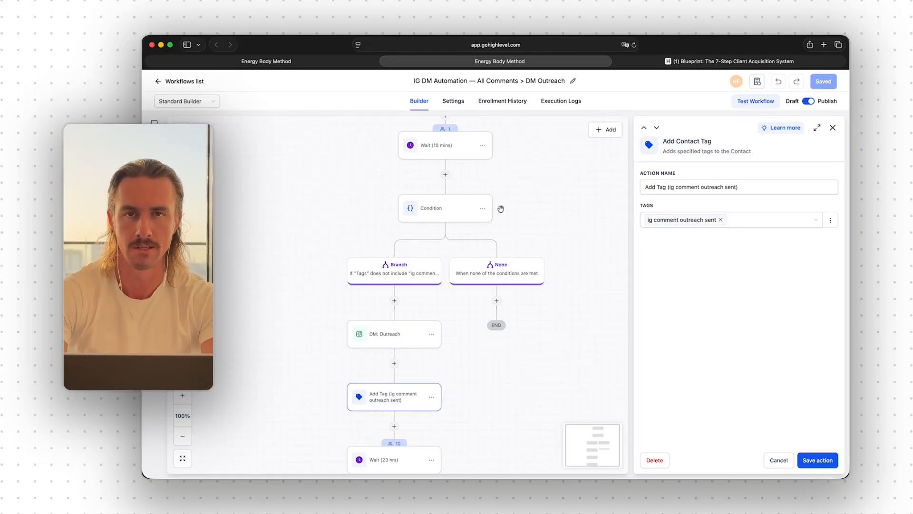
{"action": "left_click", "coordinate": [457, 208]}
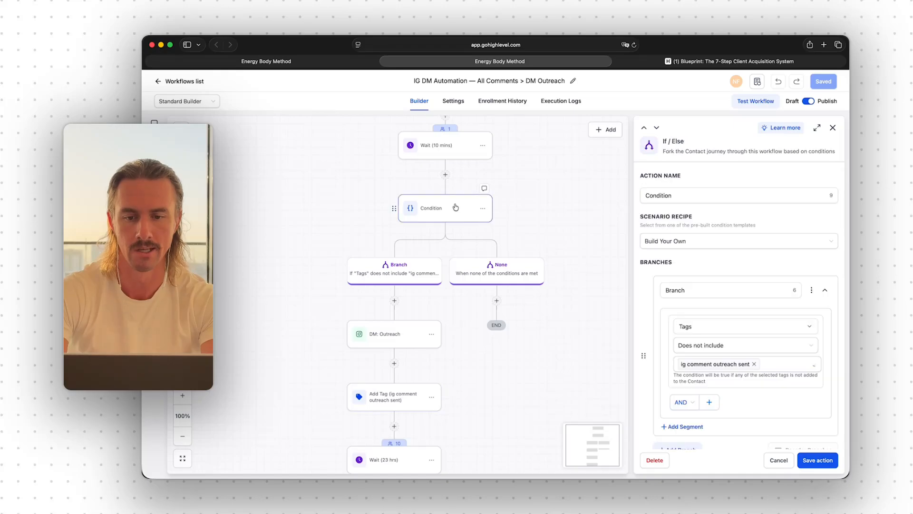
{"action": "left_click", "coordinate": [405, 336]}
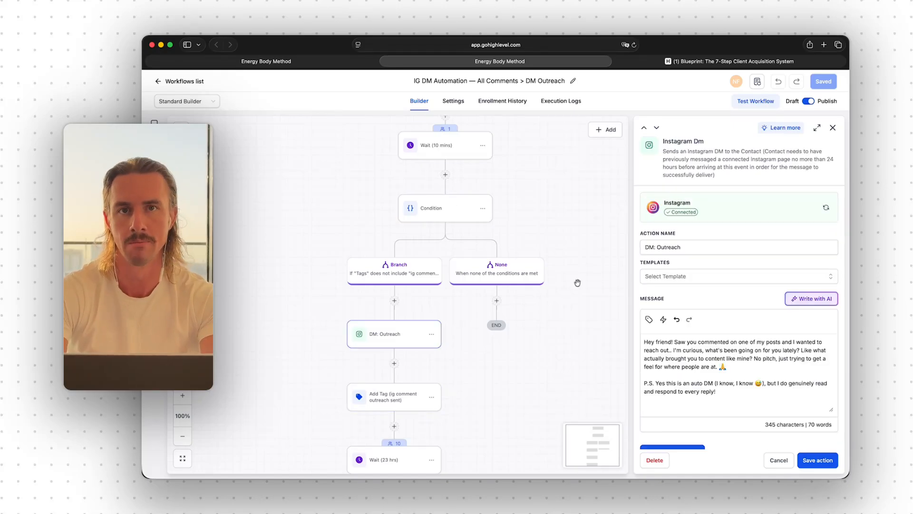
- Inspect the Wait (23 hrs) action's contact-reply and timeout settings below the Add Tag action
{"action": "scroll", "coordinate": [575, 281], "scroll_direction": "down", "scroll_amount": 2}
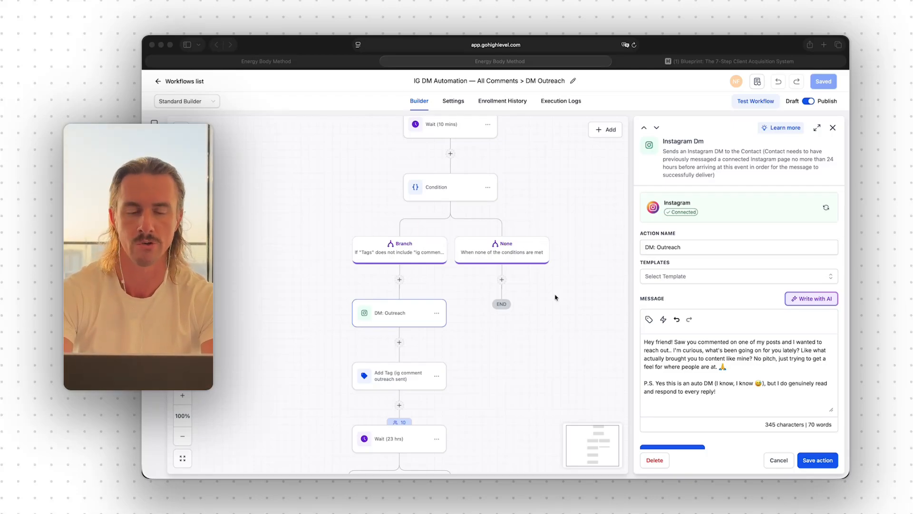
{"action": "scroll", "coordinate": [556, 297], "scroll_direction": "down", "scroll_amount": 5}
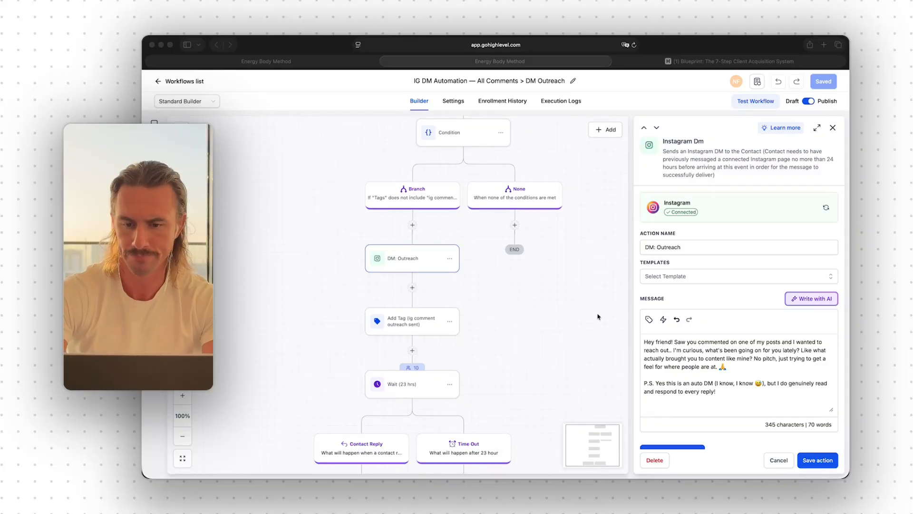
{"action": "scroll", "coordinate": [513, 277], "scroll_direction": "down", "scroll_amount": 2}
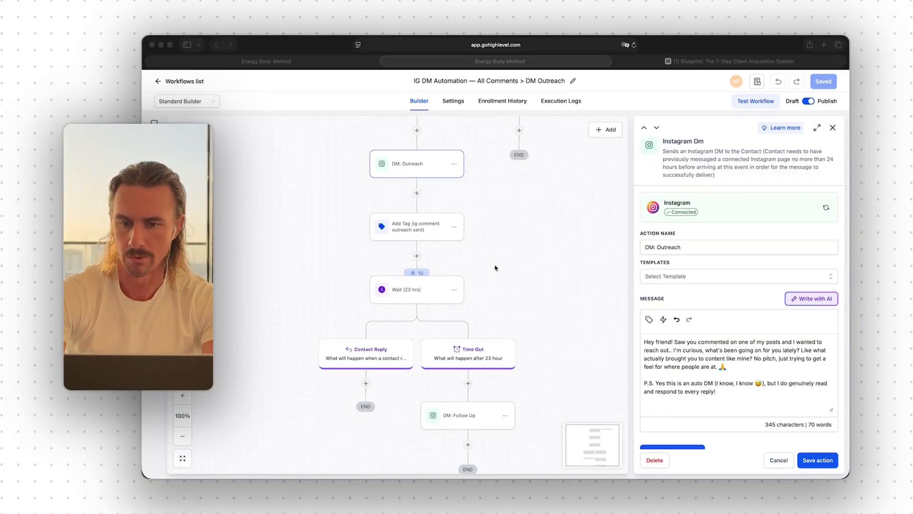
{"action": "left_click", "coordinate": [419, 235]}
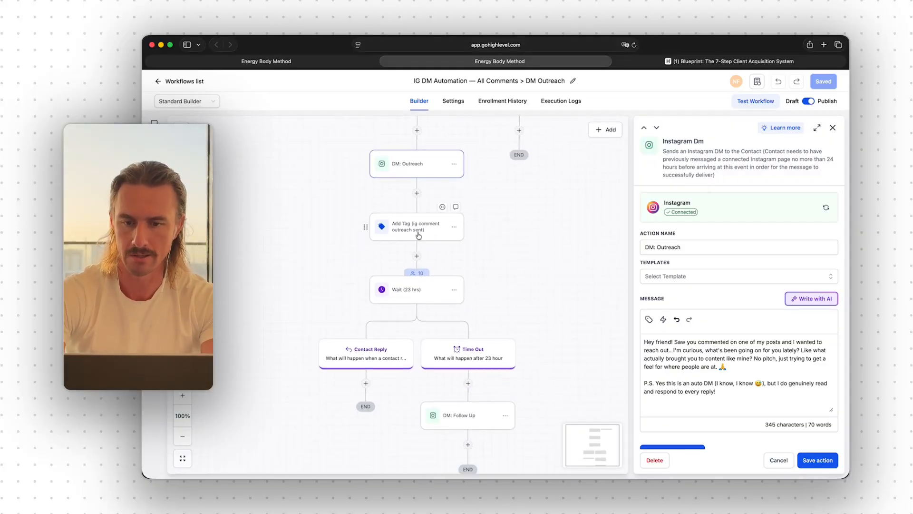
{"action": "left_click", "coordinate": [418, 290]}
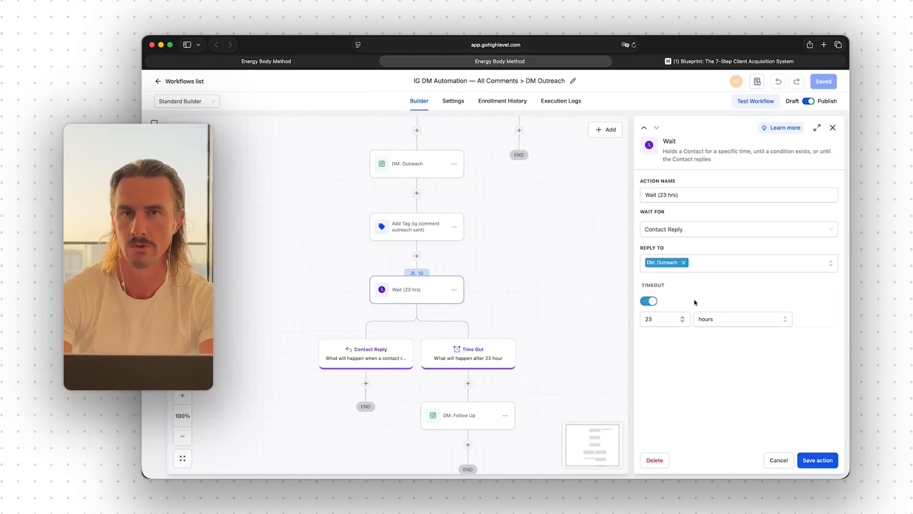
- Read the DM: Follow Up message on the Time Out branch and close the action without saving
{"action": "scroll", "coordinate": [506, 295], "scroll_direction": "down", "scroll_amount": 1}
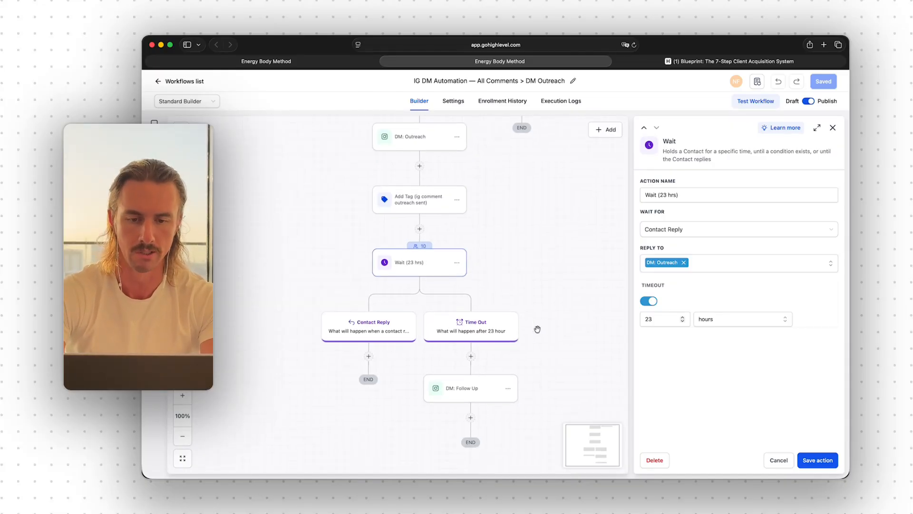
{"action": "scroll", "coordinate": [537, 329], "scroll_direction": "left", "scroll_amount": 1}
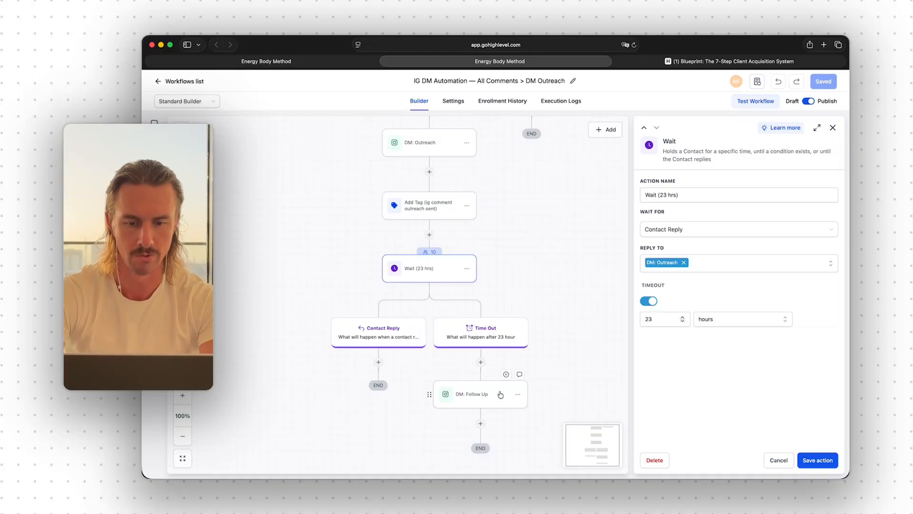
{"action": "scroll", "coordinate": [446, 307], "scroll_direction": "left", "scroll_amount": 1}
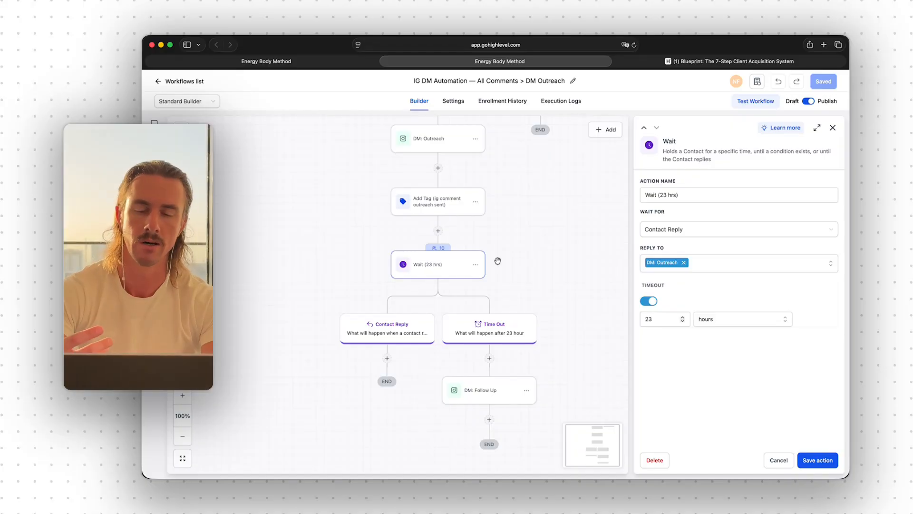
{"action": "left_click", "coordinate": [504, 395]}
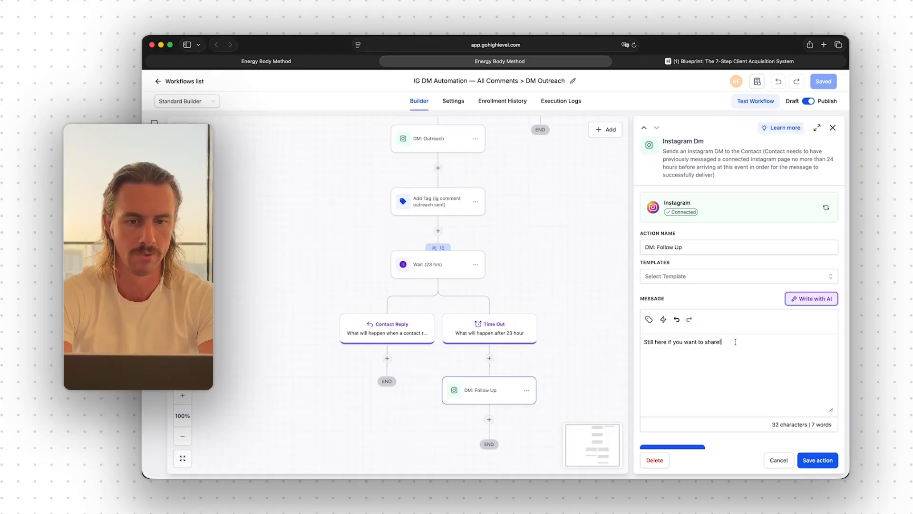
{"action": "left_click", "coordinate": [776, 460]}
- Return to the workflow's trigger and switch to the open Blueprint: The 7-Step Client Acquisition System page
{"action": "scroll", "coordinate": [575, 227], "scroll_direction": "up", "scroll_amount": 5}
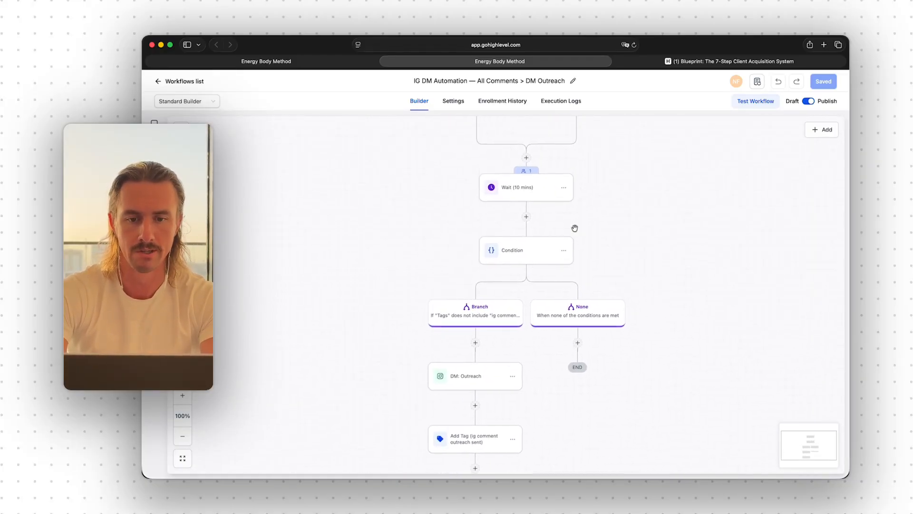
{"action": "scroll", "coordinate": [575, 228], "scroll_direction": "up", "scroll_amount": 3}
{"action": "scroll", "coordinate": [576, 228], "scroll_direction": "right", "scroll_amount": 1}
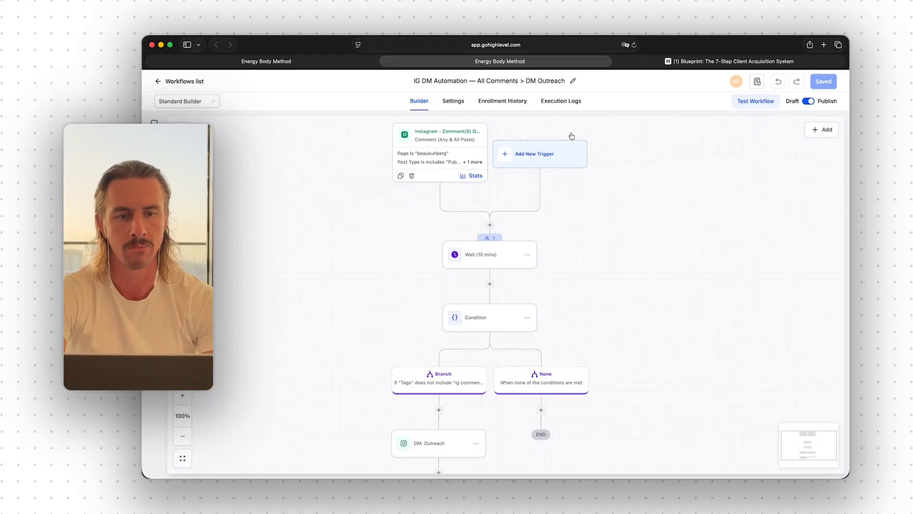
{"action": "mouse_move", "coordinate": [714, 67]}
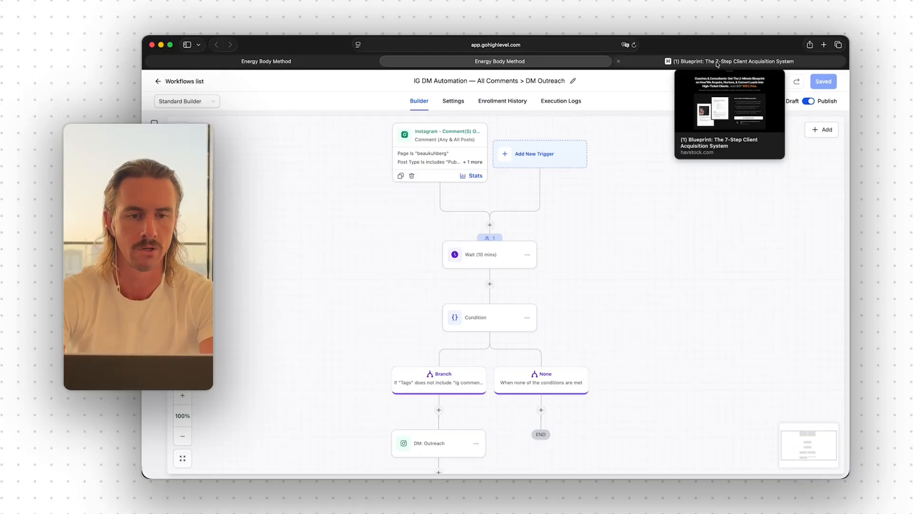
{"action": "left_click", "coordinate": [718, 62]}
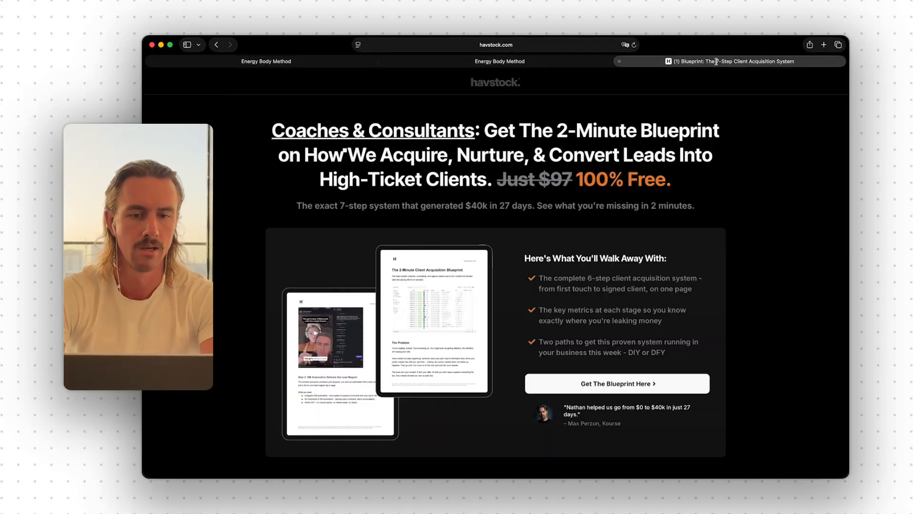